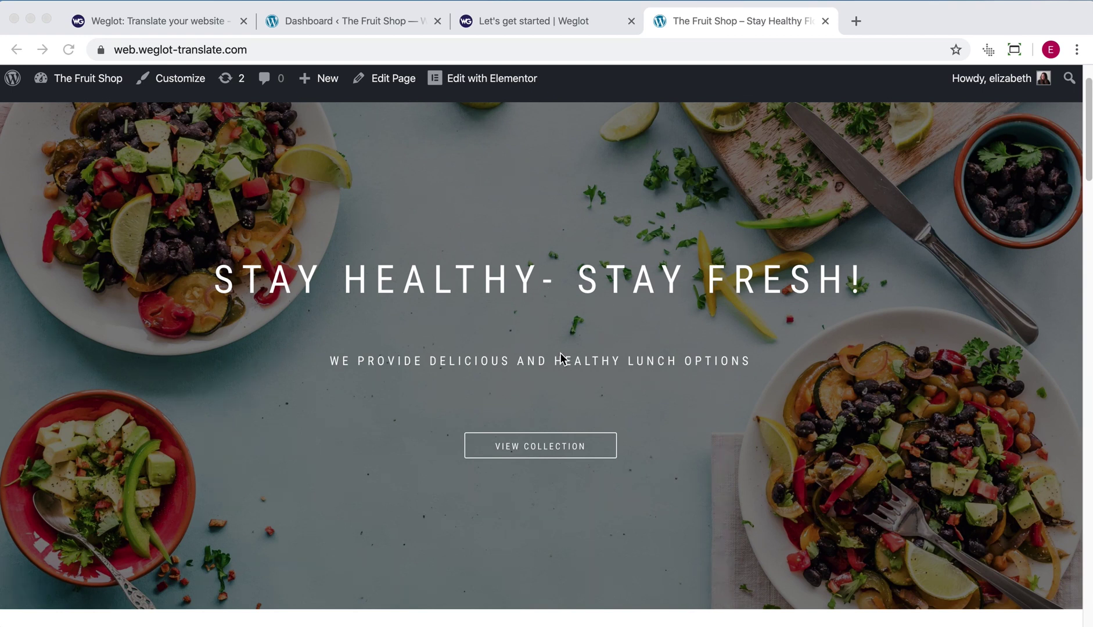
- Search the plugin directory for 'weglot', then install and activate Weglot Translate
{"action": "left_click", "coordinate": [302, 23]}
{"action": "mouse_move", "coordinate": [67, 329]}
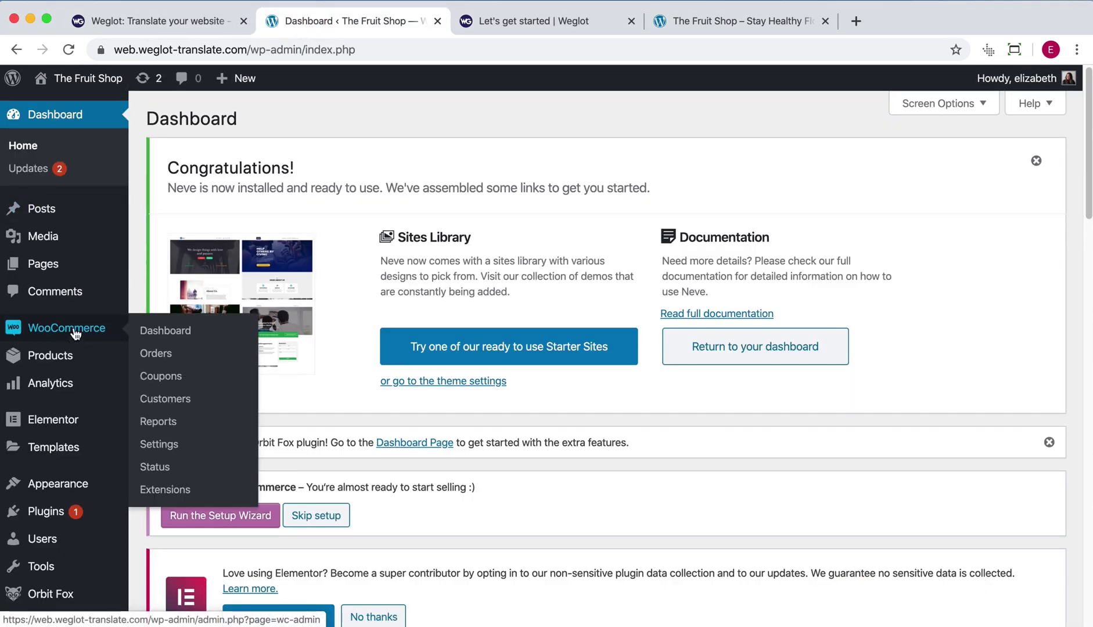
{"action": "left_click", "coordinate": [173, 542]}
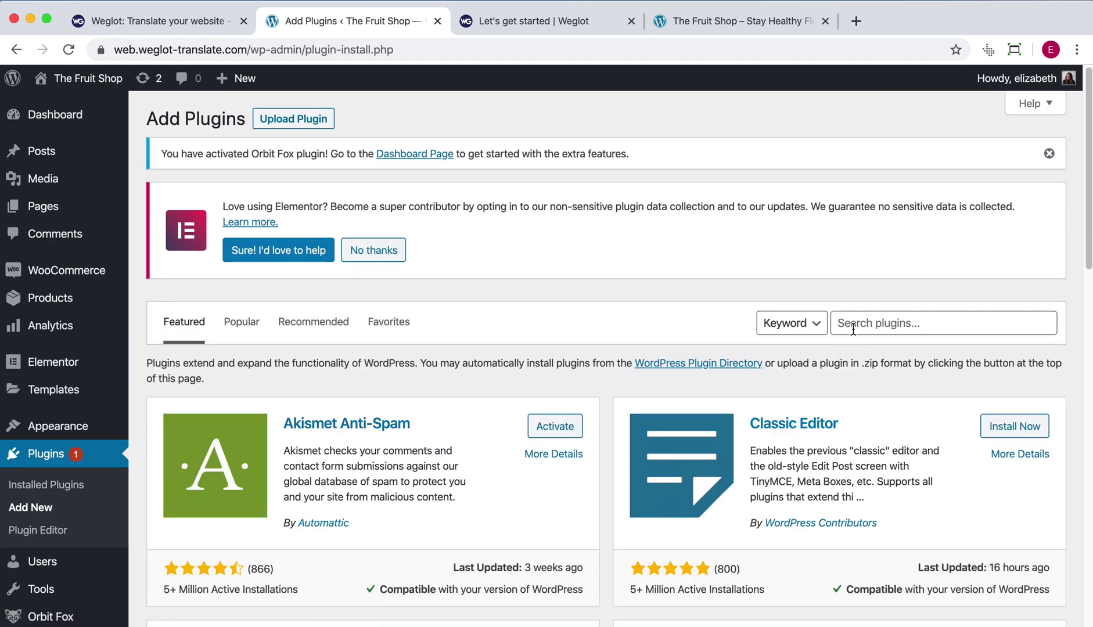
{"action": "left_click", "coordinate": [853, 329]}
{"action": "type", "text": "weglot"}
{"action": "left_click", "coordinate": [859, 360]}
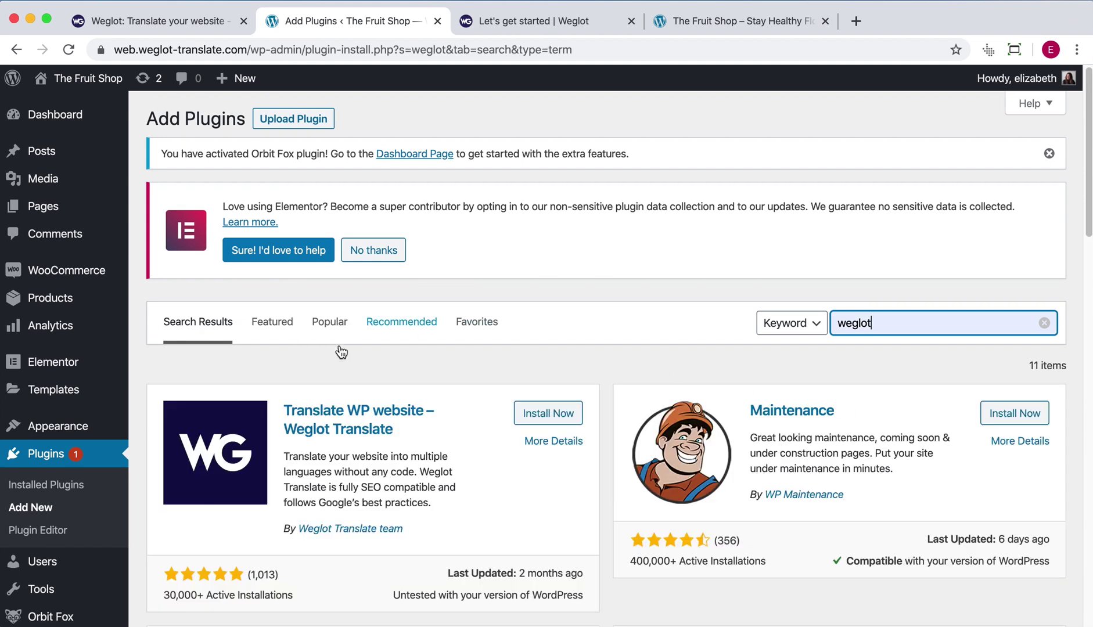
{"action": "left_click", "coordinate": [531, 414]}
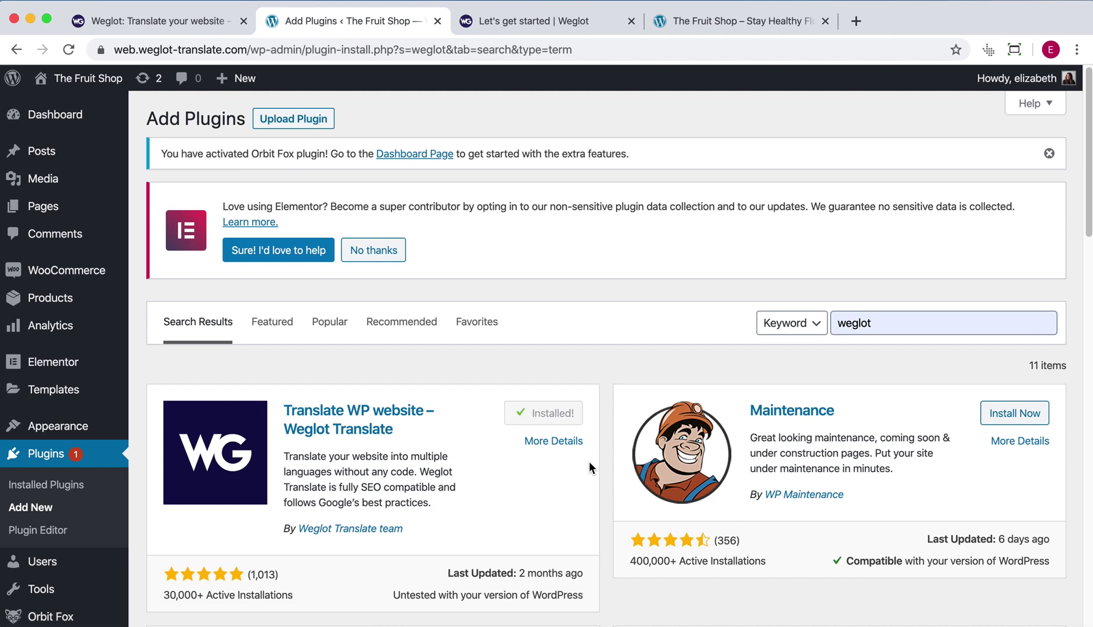
{"action": "left_click", "coordinate": [552, 414]}
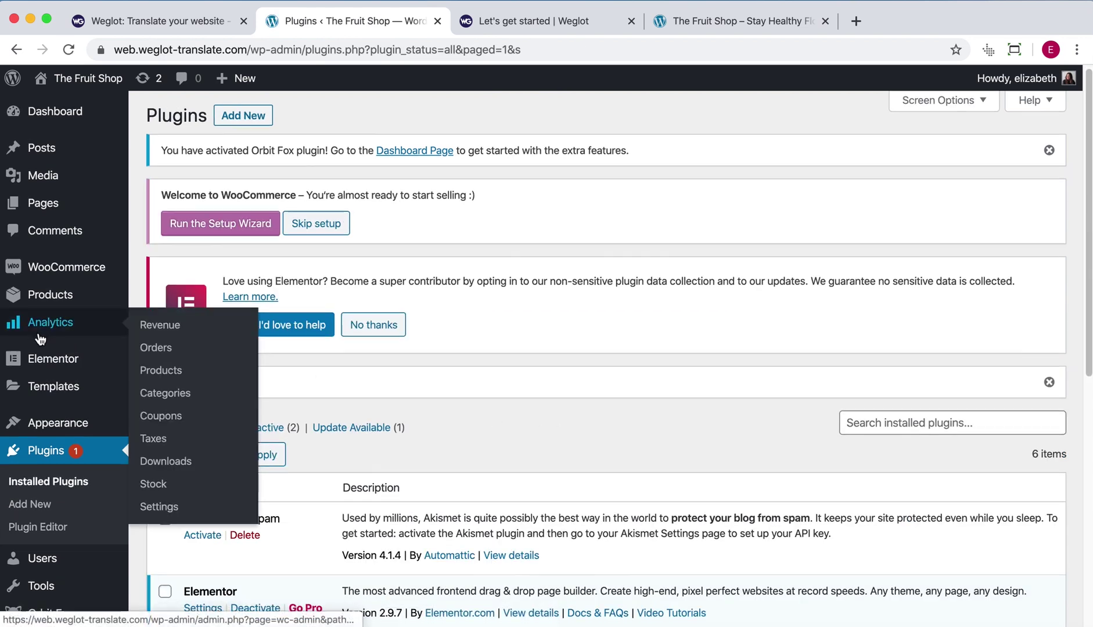
- Scroll the admin sidebar down and open the Weglot settings page
{"action": "scroll", "coordinate": [39, 340], "scroll_direction": "down", "scroll_amount": 3}
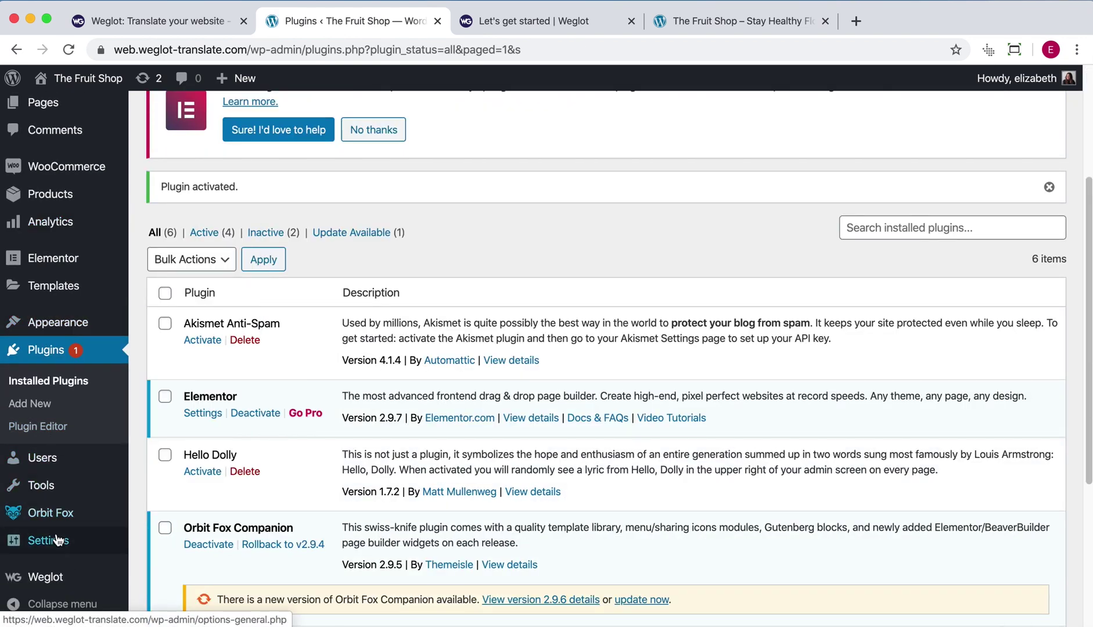
{"action": "left_click", "coordinate": [45, 578]}
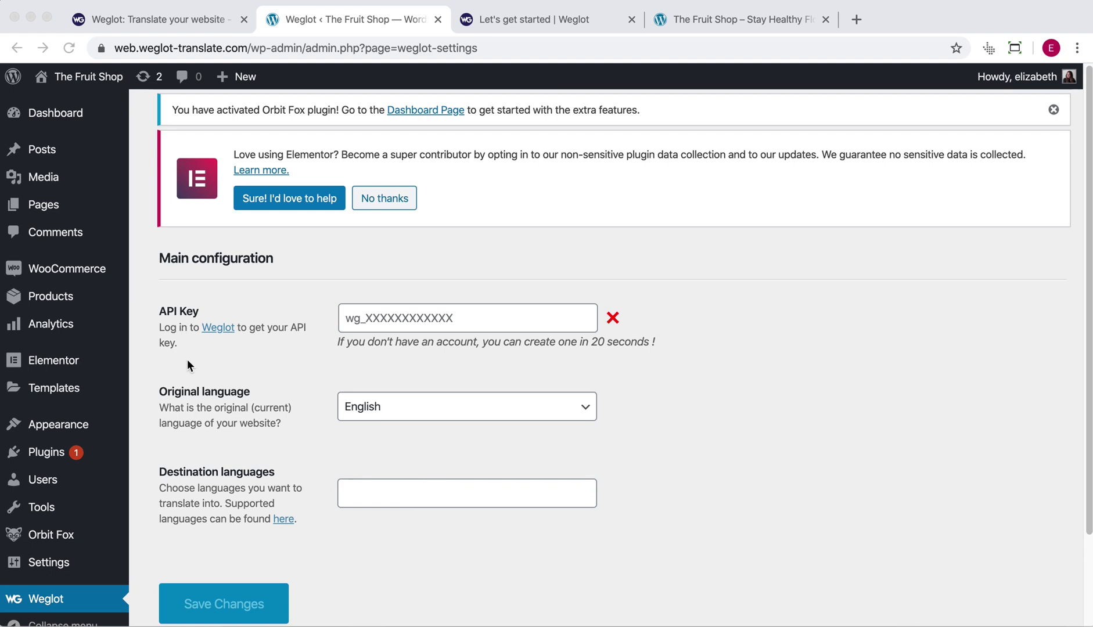
- Copy the project's API key from the Weglot dashboard into the WordPress API Key field
{"action": "left_click", "coordinate": [547, 19]}
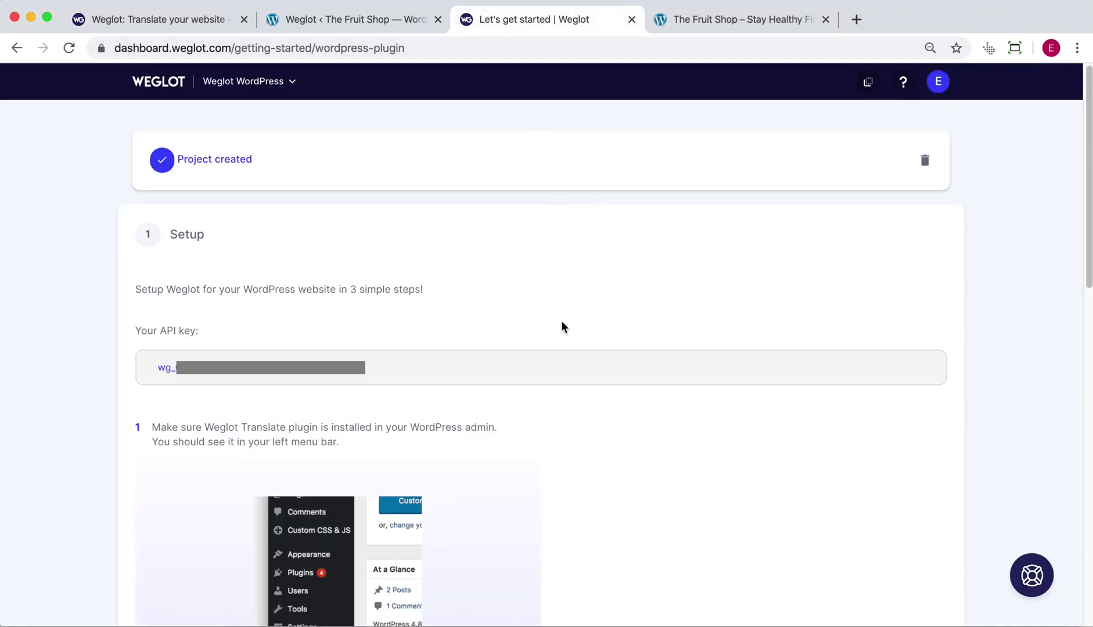
{"action": "mouse_move", "coordinate": [256, 367]}
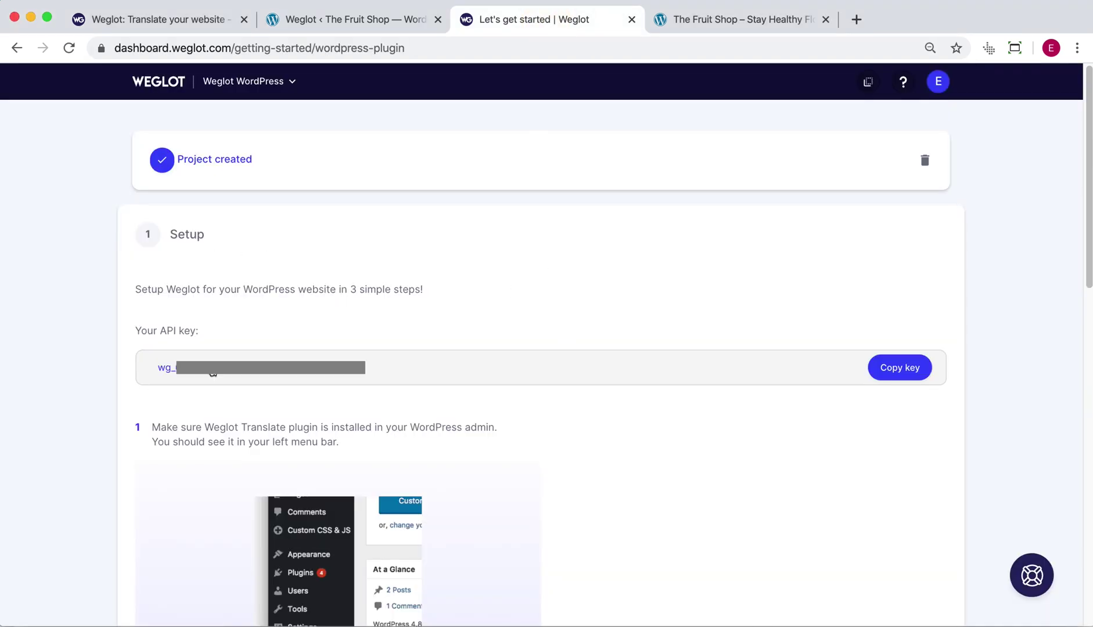
{"action": "left_click", "coordinate": [875, 367]}
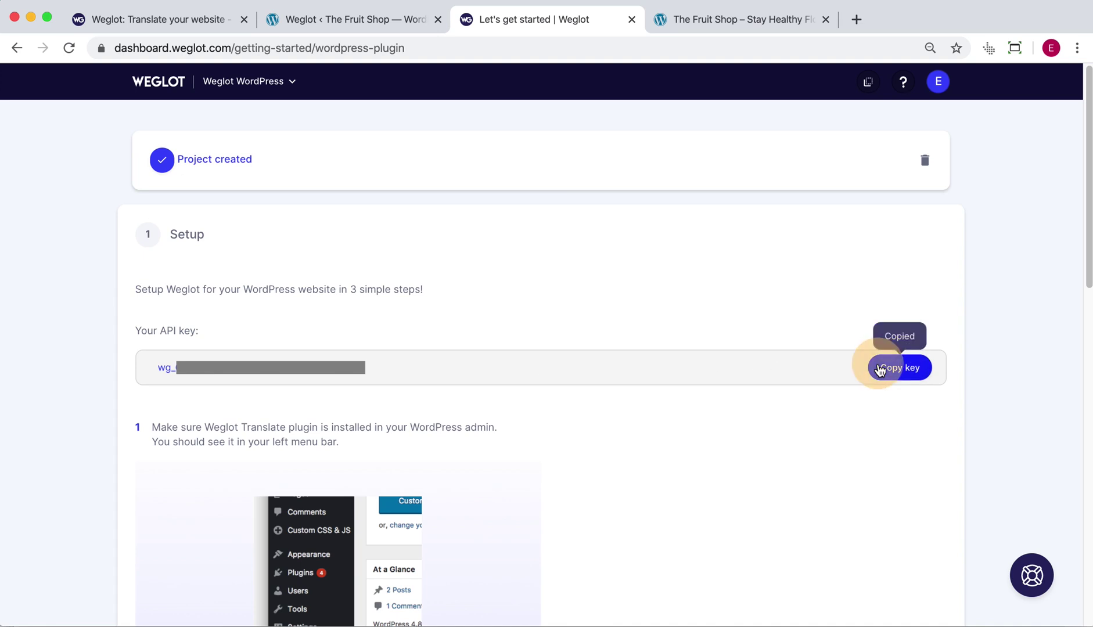
{"action": "left_click", "coordinate": [343, 24]}
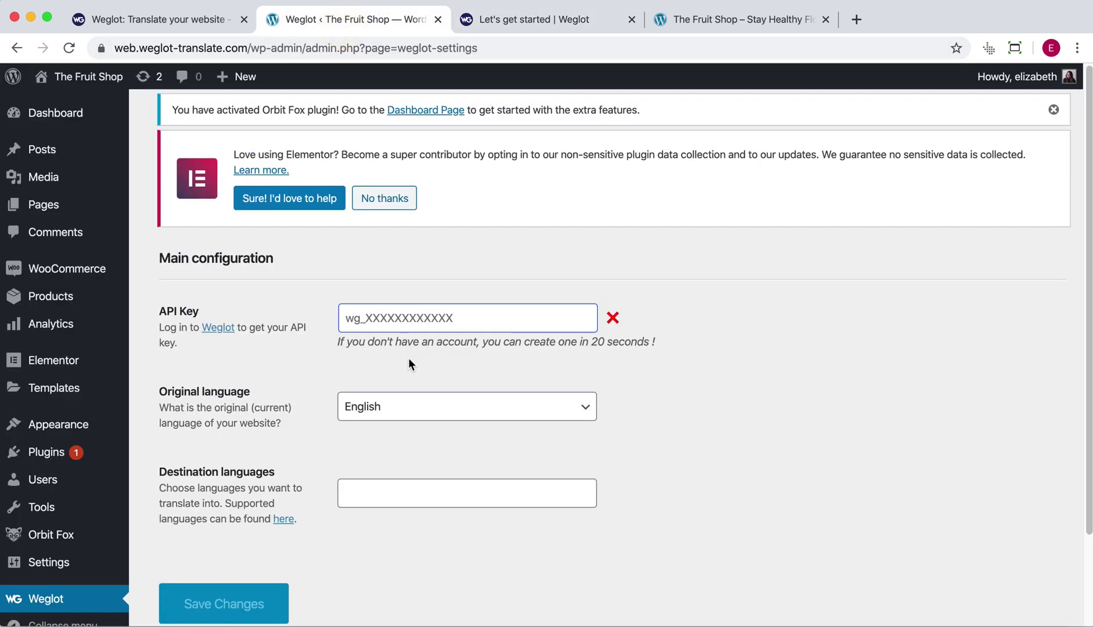
{"action": "key", "text": "ctrl+v"}
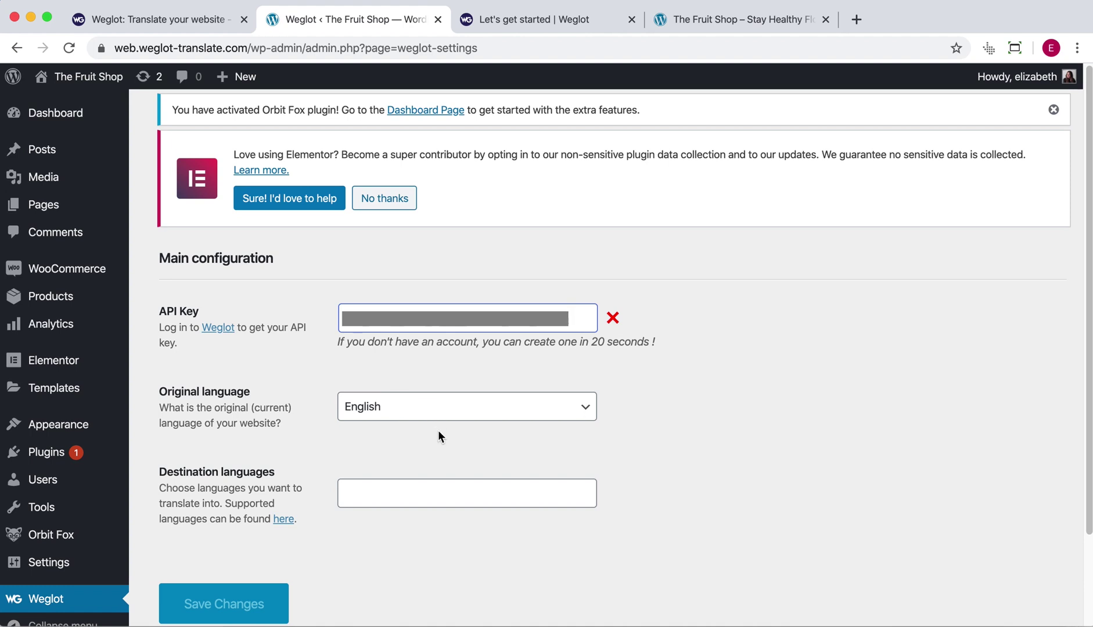
- Add Français as the destination language and save the Weglot settings
{"action": "left_click", "coordinate": [357, 499]}
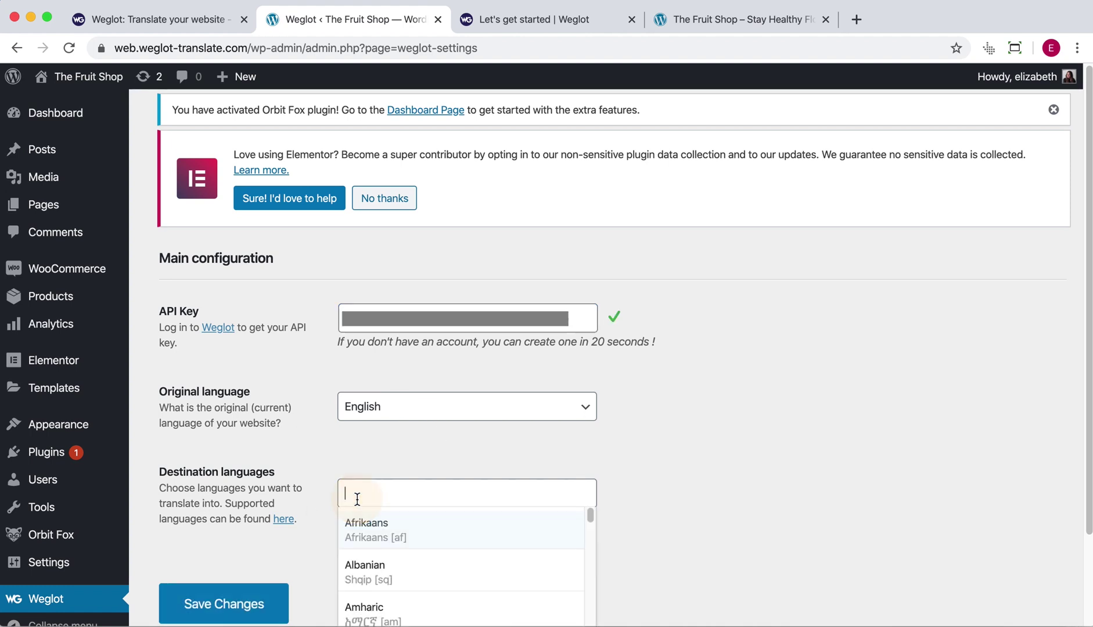
{"action": "type", "text": "fren"}
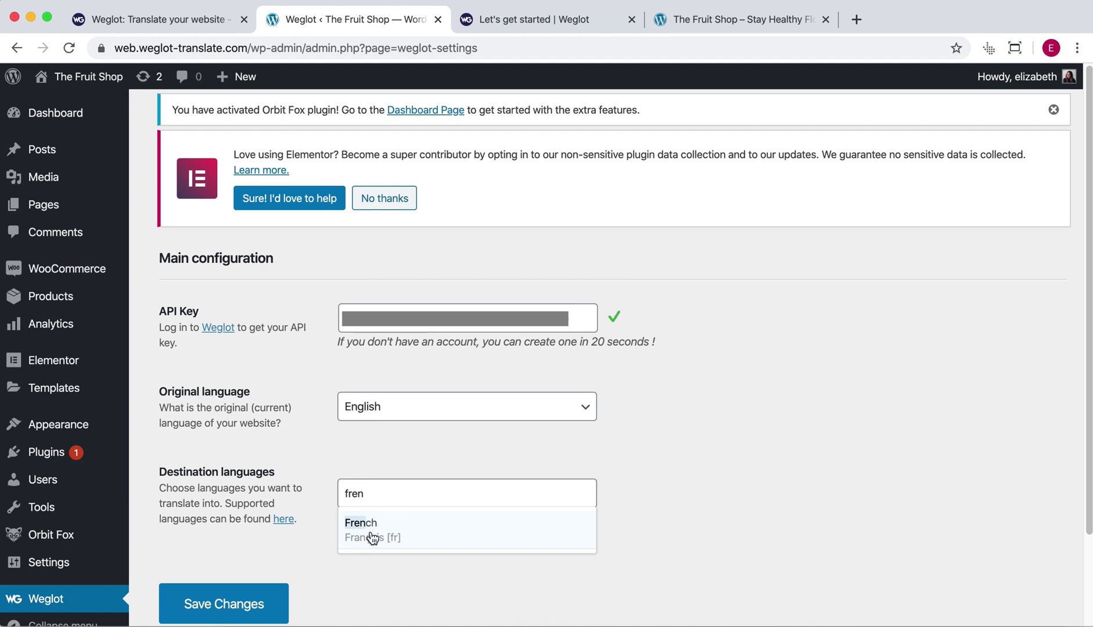
{"action": "left_click", "coordinate": [370, 534]}
{"action": "left_click", "coordinate": [274, 534]}
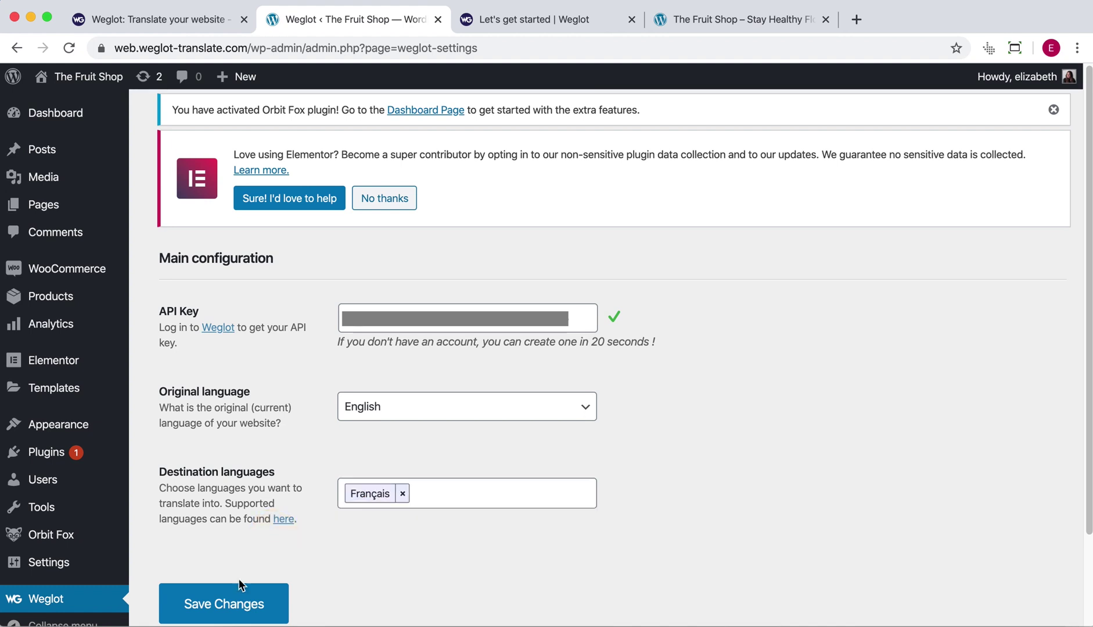
{"action": "left_click", "coordinate": [228, 604]}
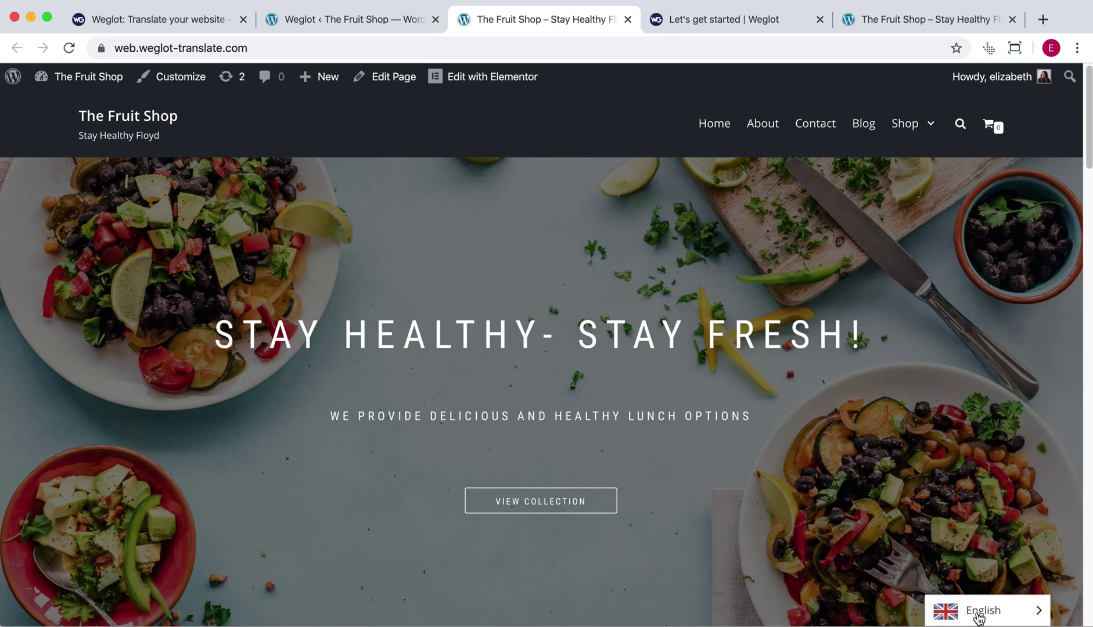
- Switch the shop to French (/fr/) and scroll down to the Derniers produits grid
{"action": "left_click", "coordinate": [982, 581]}
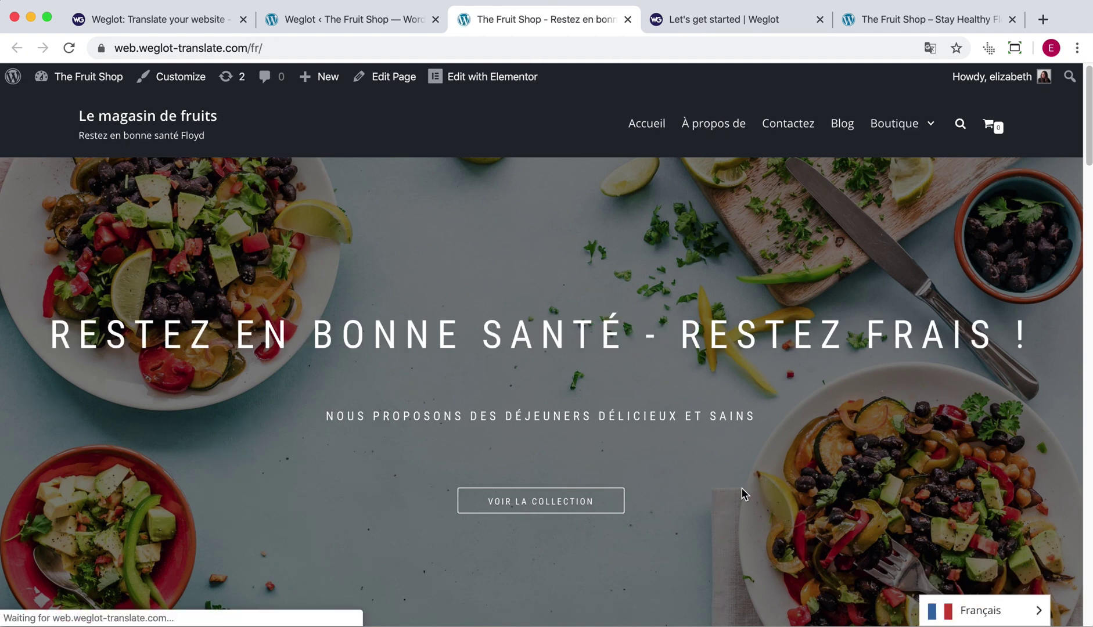
{"action": "scroll", "coordinate": [733, 490], "scroll_direction": "down", "scroll_amount": 2}
{"action": "scroll", "coordinate": [733, 490], "scroll_direction": "down", "scroll_amount": 3}
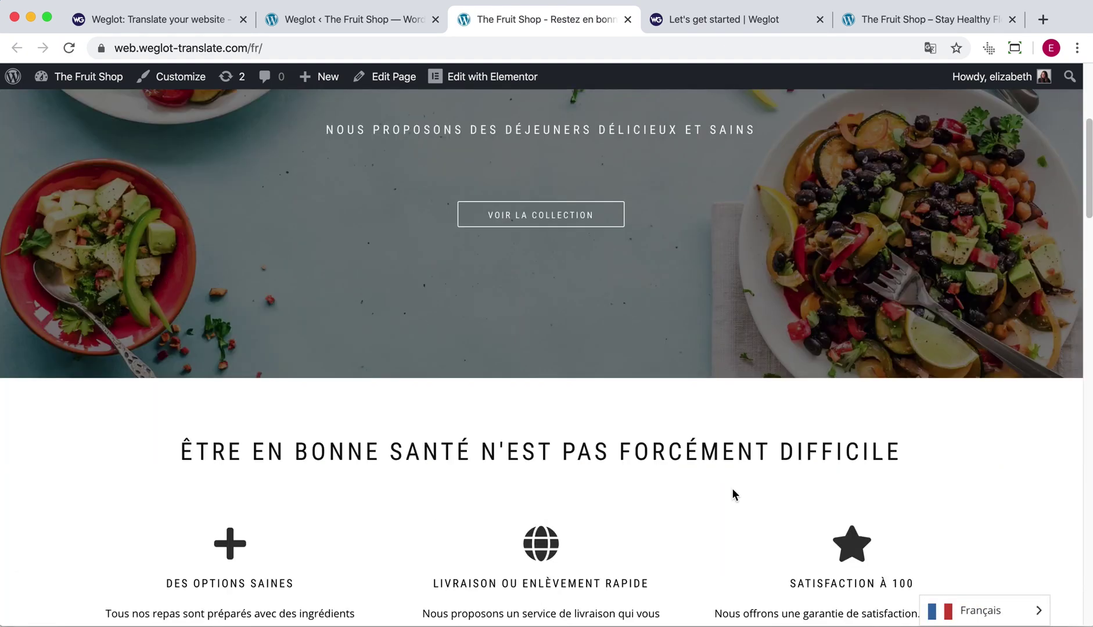
{"action": "scroll", "coordinate": [732, 490], "scroll_direction": "down", "scroll_amount": 2}
{"action": "scroll", "coordinate": [731, 490], "scroll_direction": "down", "scroll_amount": 3}
{"action": "scroll", "coordinate": [731, 489], "scroll_direction": "down", "scroll_amount": 3}
{"action": "scroll", "coordinate": [731, 489], "scroll_direction": "down", "scroll_amount": 3}
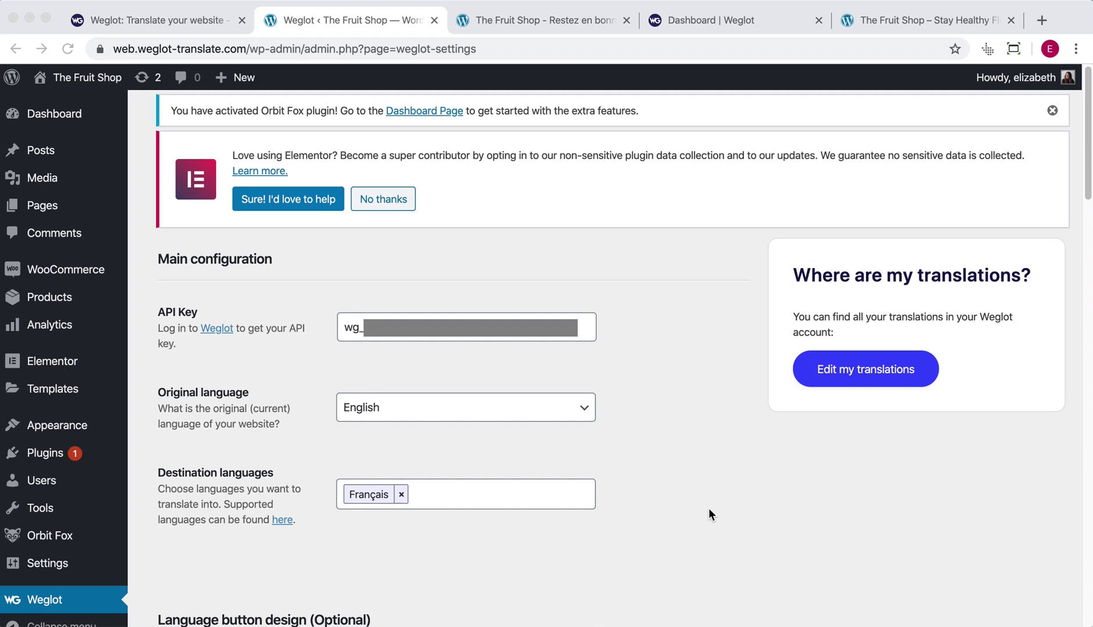
- Open the site's English-to-French translations list in the Weglot dashboard
{"action": "left_click", "coordinate": [855, 362]}
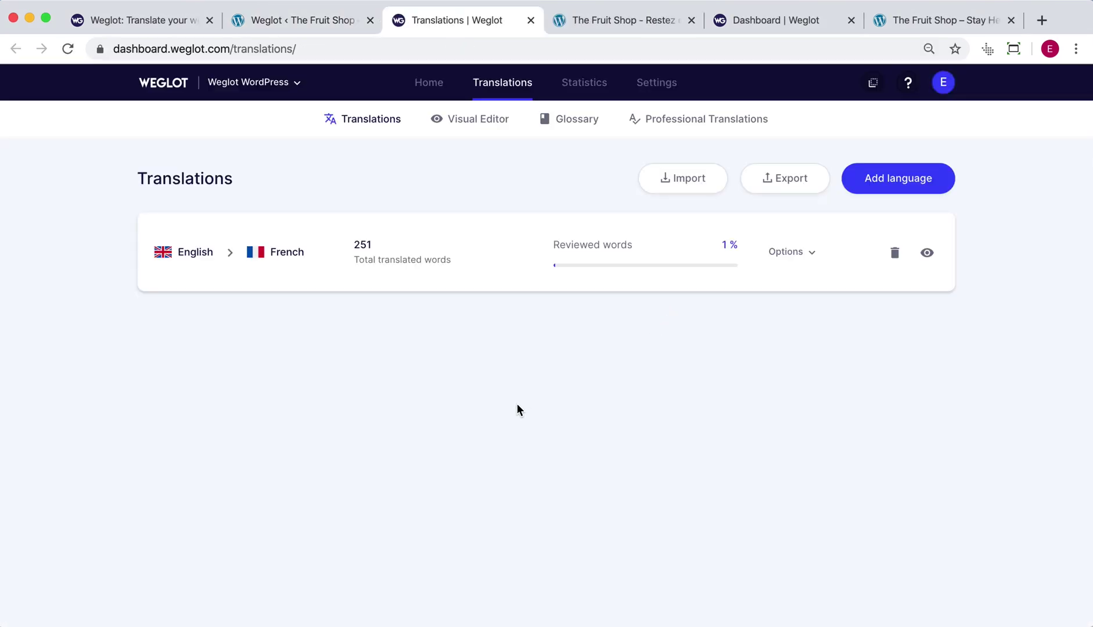
{"action": "left_click", "coordinate": [315, 255]}
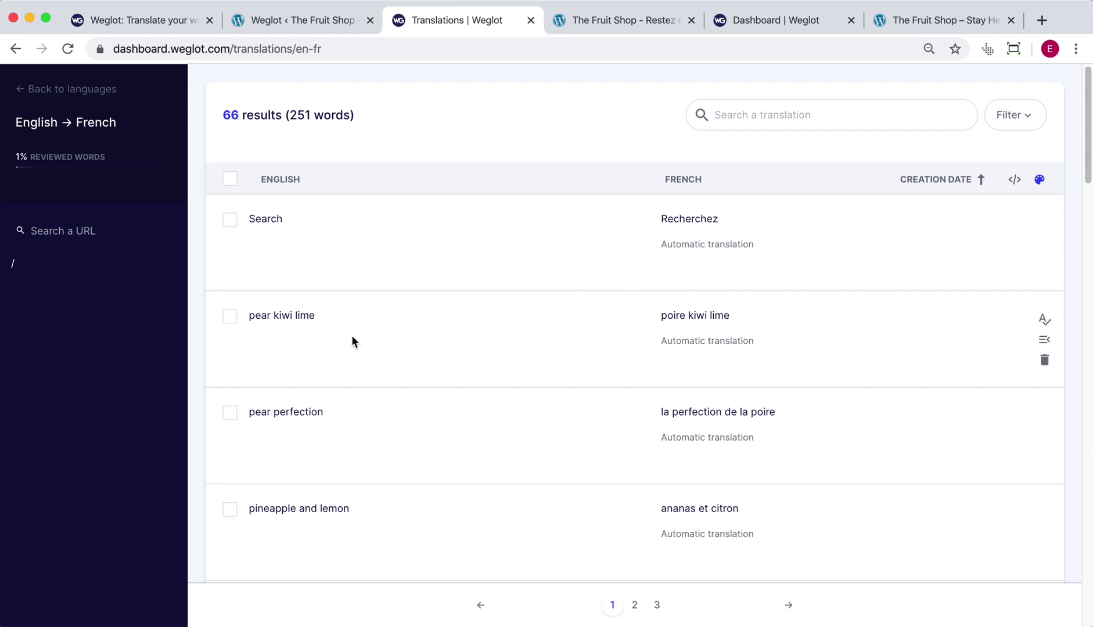
{"action": "scroll", "coordinate": [682, 414], "scroll_direction": "down", "scroll_amount": 1}
{"action": "scroll", "coordinate": [680, 412], "scroll_direction": "down", "scroll_amount": 3}
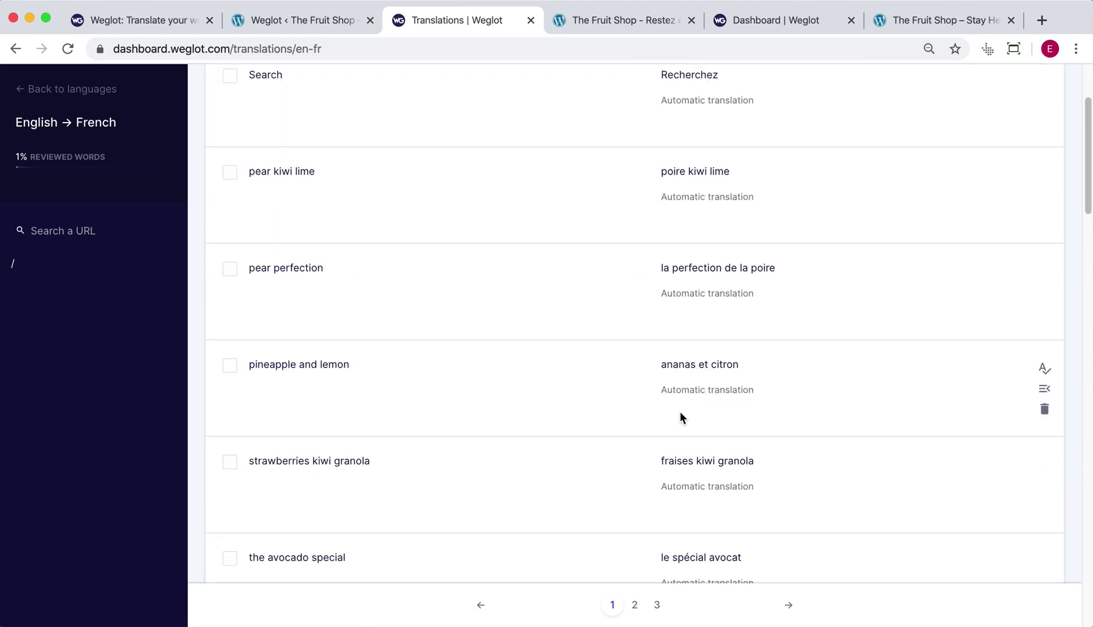
{"action": "scroll", "coordinate": [679, 412], "scroll_direction": "down", "scroll_amount": 1}
{"action": "scroll", "coordinate": [674, 414], "scroll_direction": "down", "scroll_amount": 2}
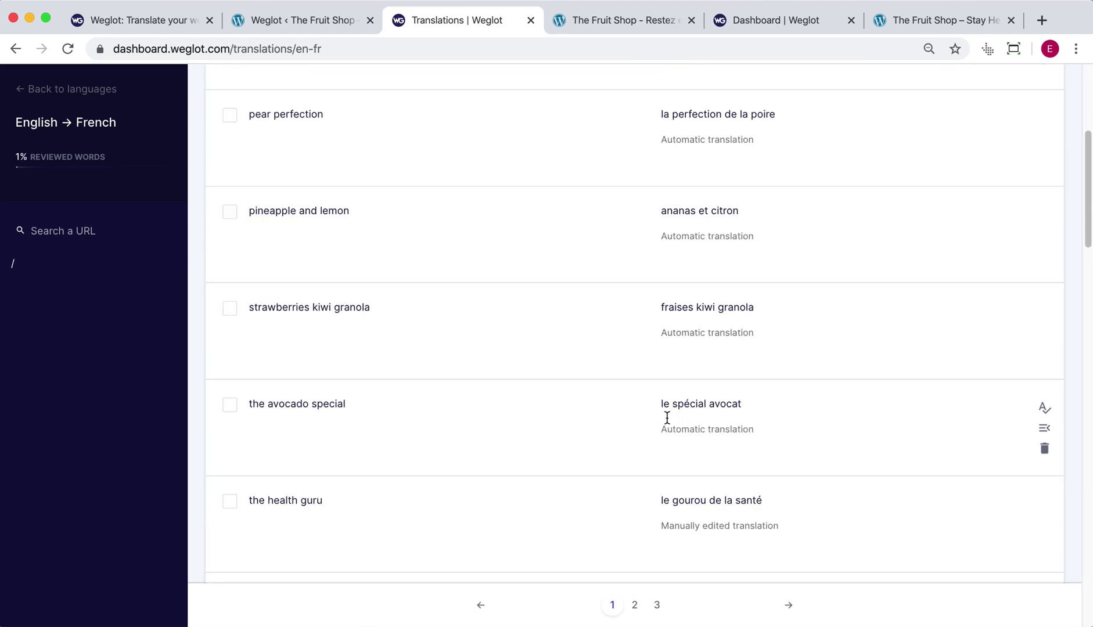
{"action": "left_click", "coordinate": [753, 309]}
- Launch the Visual Editor on the homepage and scroll down to the View collection button
{"action": "left_click", "coordinate": [41, 89]}
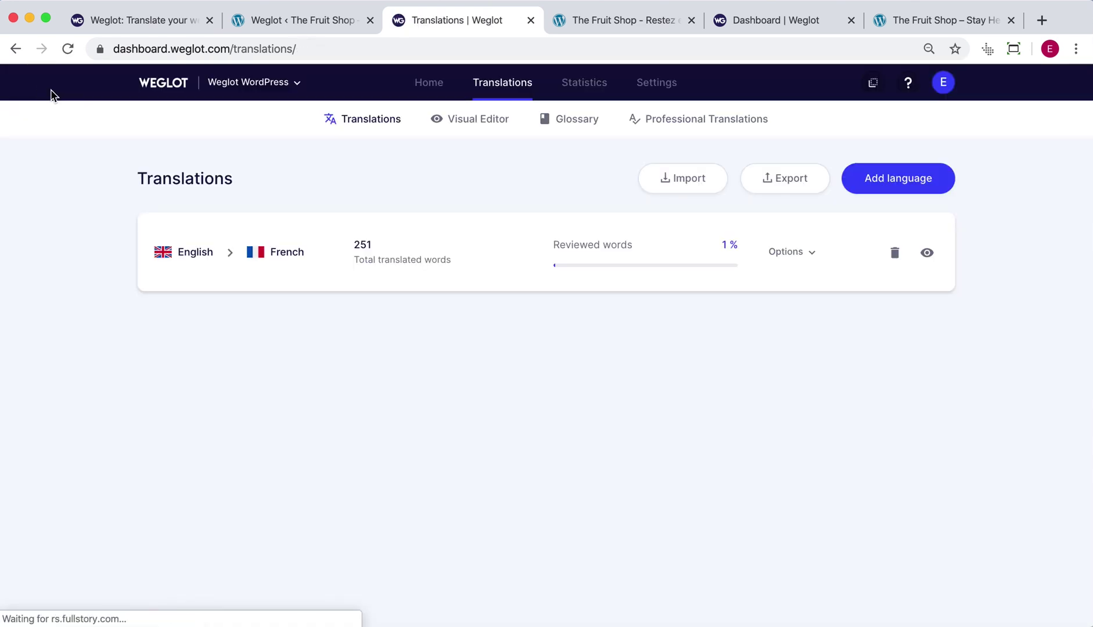
{"action": "left_click", "coordinate": [462, 127]}
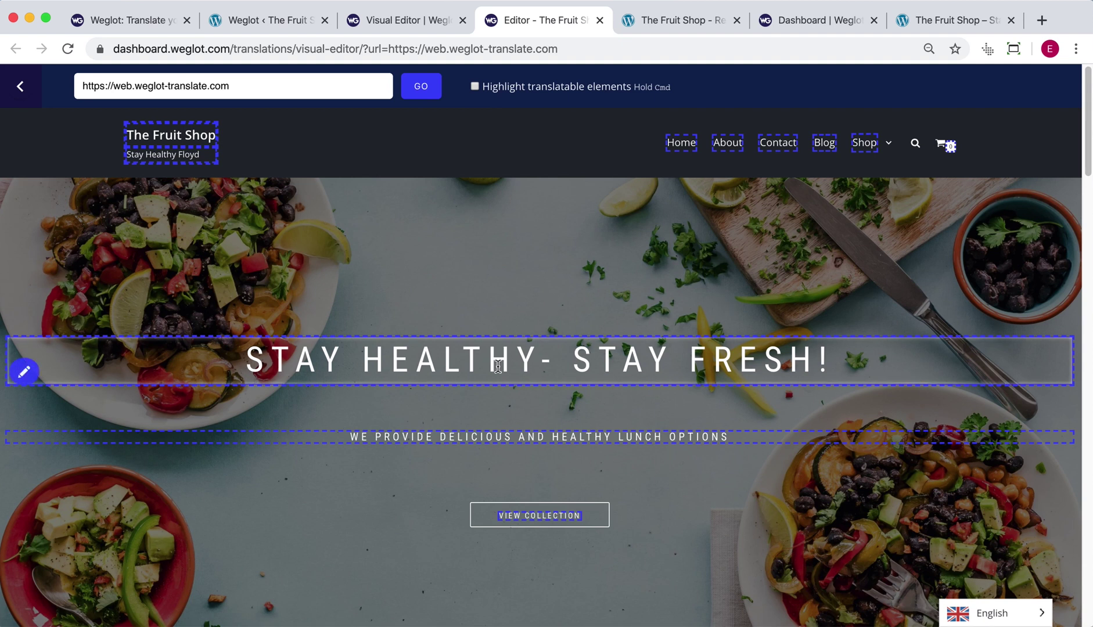
{"action": "scroll", "coordinate": [497, 358], "scroll_direction": "down", "scroll_amount": 1}
{"action": "scroll", "coordinate": [497, 358], "scroll_direction": "down", "scroll_amount": 5}
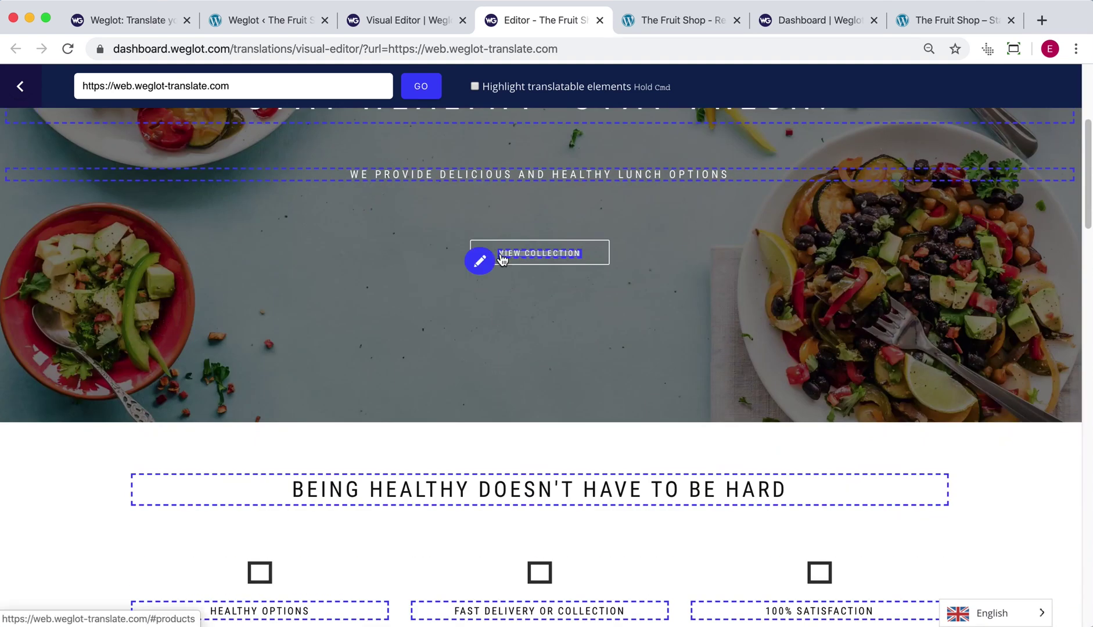
- Review the French translation of VIEW COLLECTION and confirm it with OK
{"action": "left_click", "coordinate": [482, 262]}
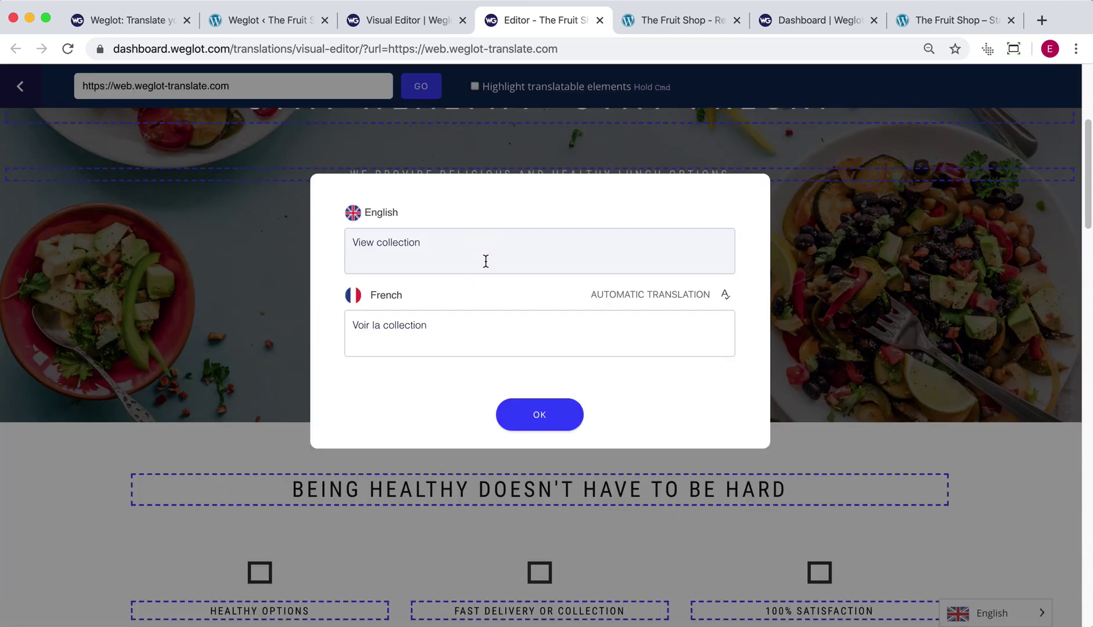
{"action": "left_click", "coordinate": [449, 323]}
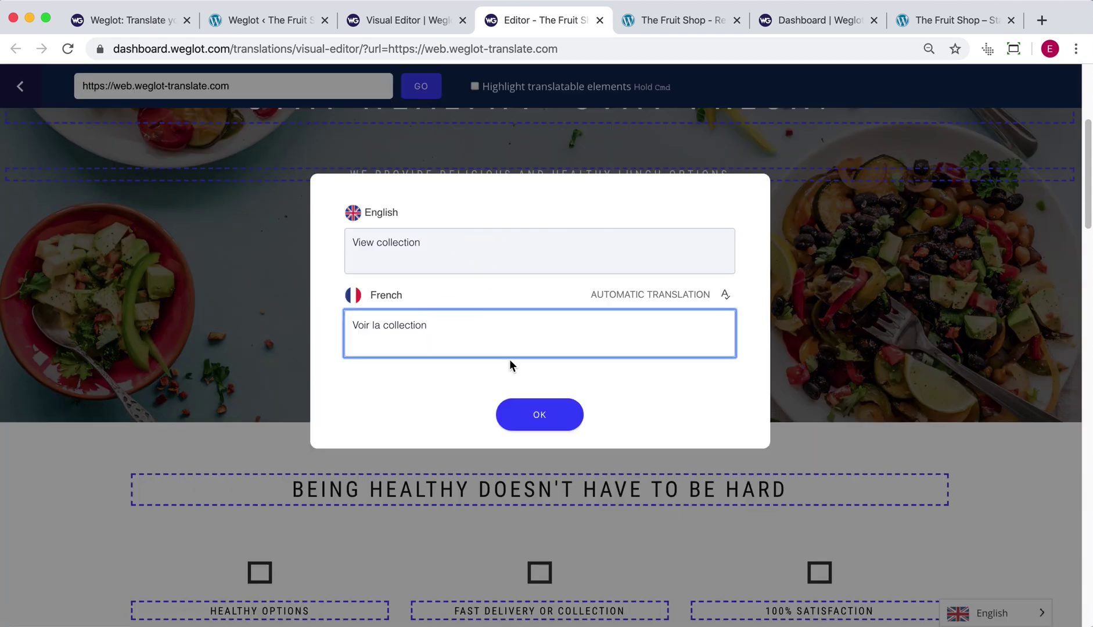
{"action": "left_click", "coordinate": [558, 419]}
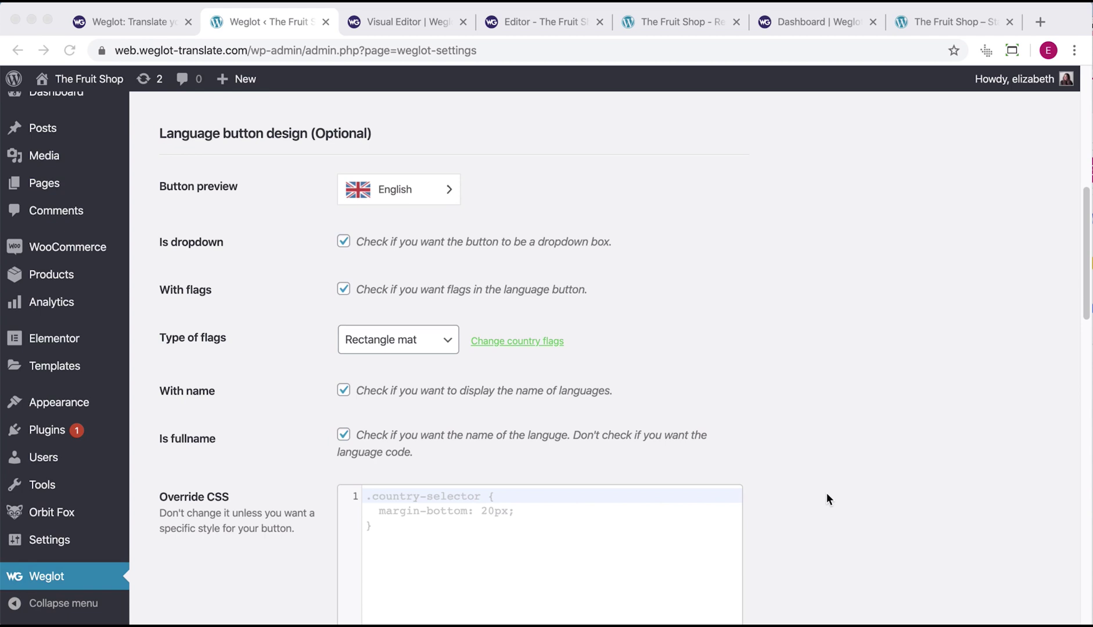
- Scroll through the Language button design and Language button position options
{"action": "scroll", "coordinate": [827, 498], "scroll_direction": "down", "scroll_amount": 1}
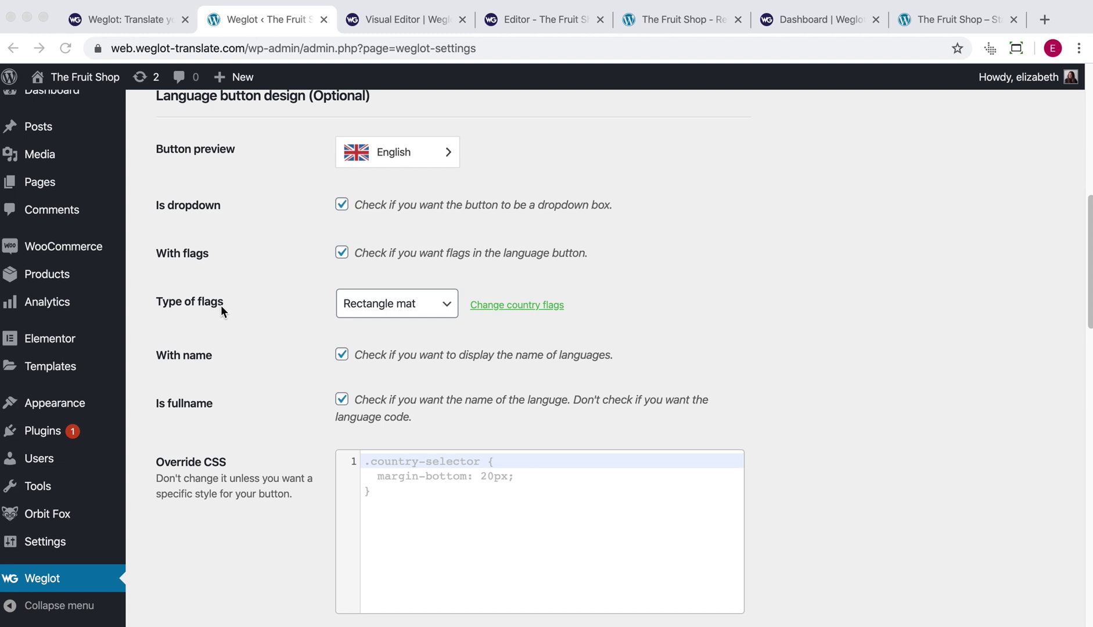
{"action": "scroll", "coordinate": [775, 456], "scroll_direction": "down", "scroll_amount": 3}
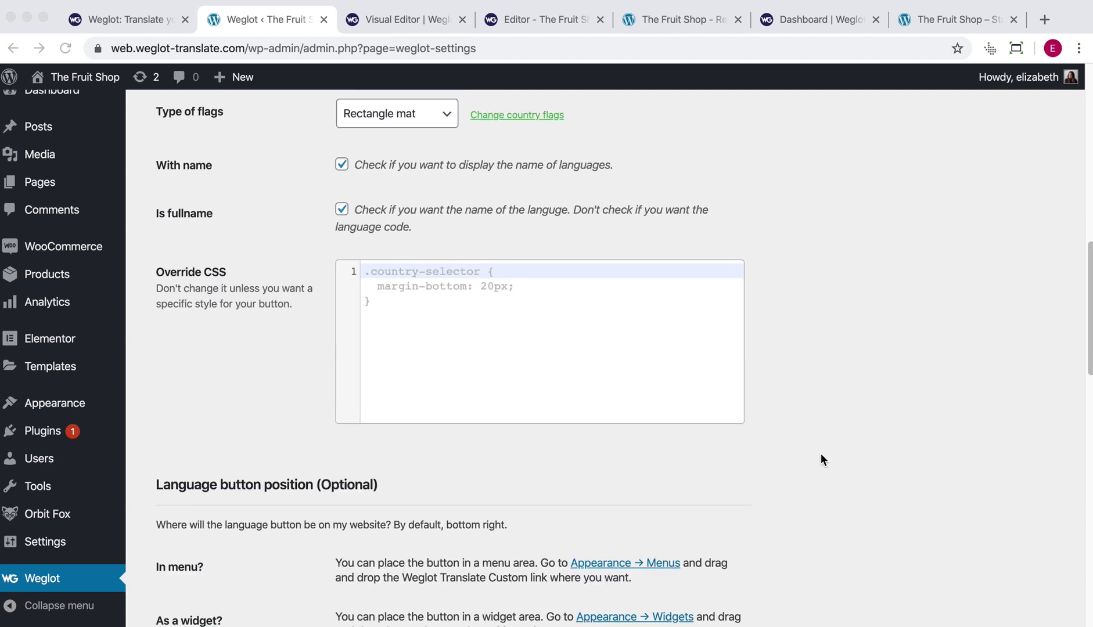
{"action": "scroll", "coordinate": [820, 453], "scroll_direction": "down", "scroll_amount": 4}
{"action": "scroll", "coordinate": [833, 453], "scroll_direction": "down", "scroll_amount": 1}
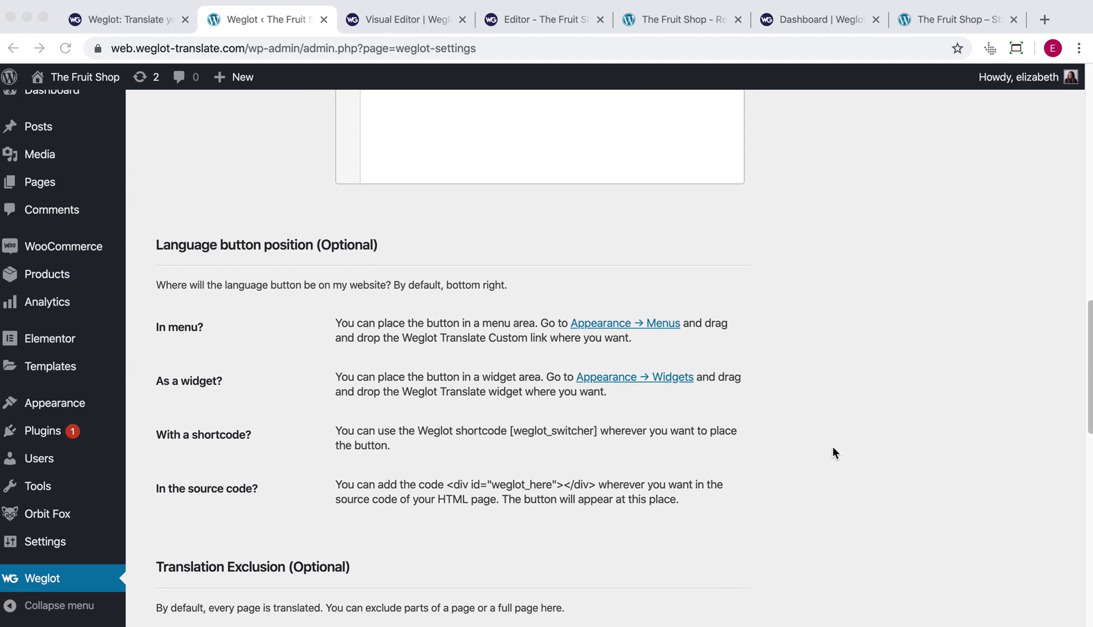
{"action": "scroll", "coordinate": [836, 454], "scroll_direction": "down", "scroll_amount": 1}
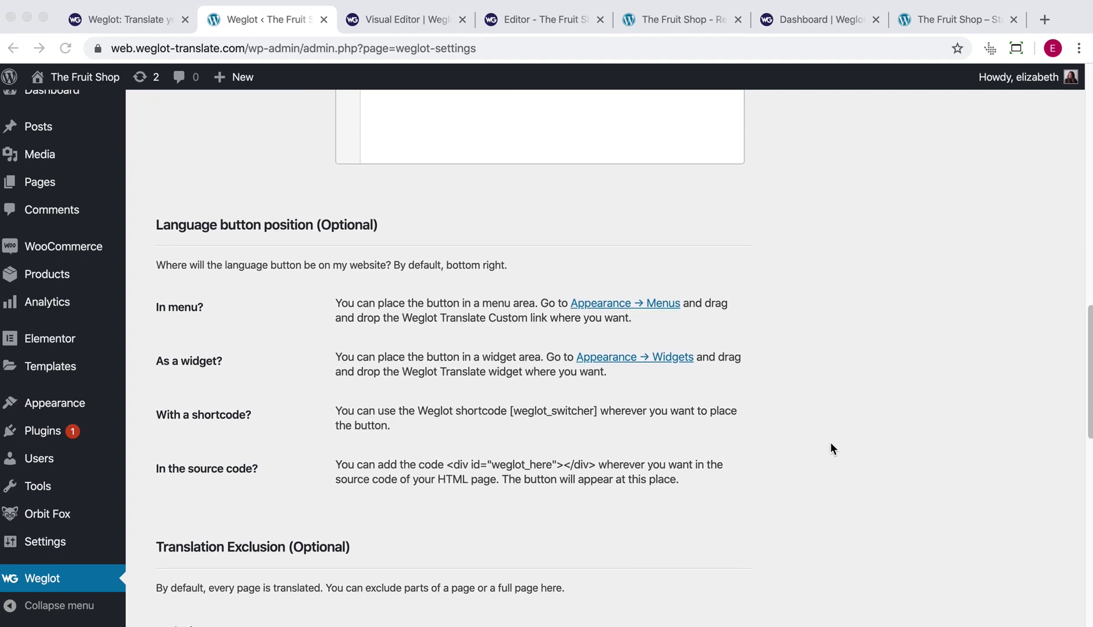